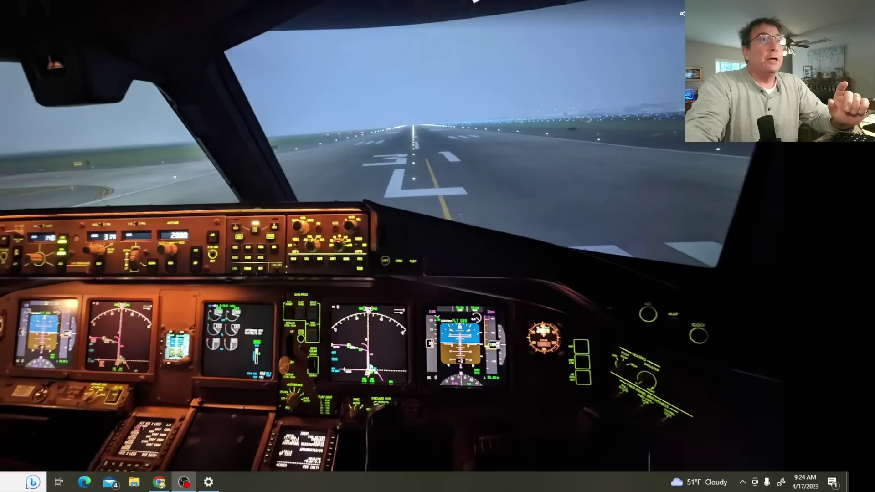
Step: Go from the uBlock Origin site tab to the LakesOnline Lake Oroville water-level page
{"action": "left_click", "coordinate": [469, 6]}
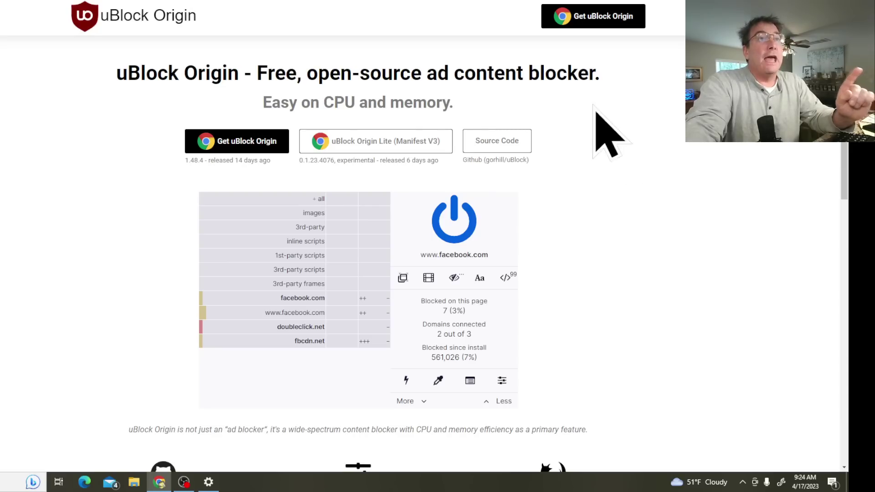
{"action": "left_click", "coordinate": [622, 1]}
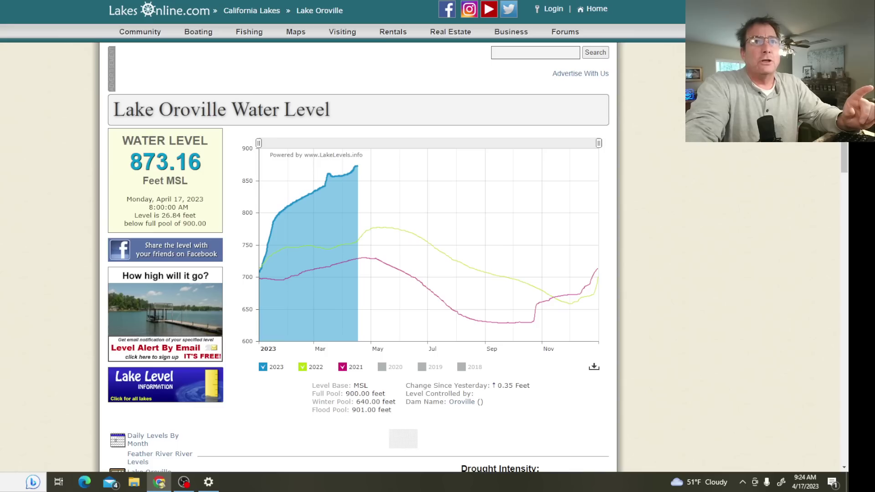
Step: Disable uBlock Origin on LakesOnline and reload to show ads, then re-enable and reload
{"action": "left_click", "coordinate": [674, 14]}
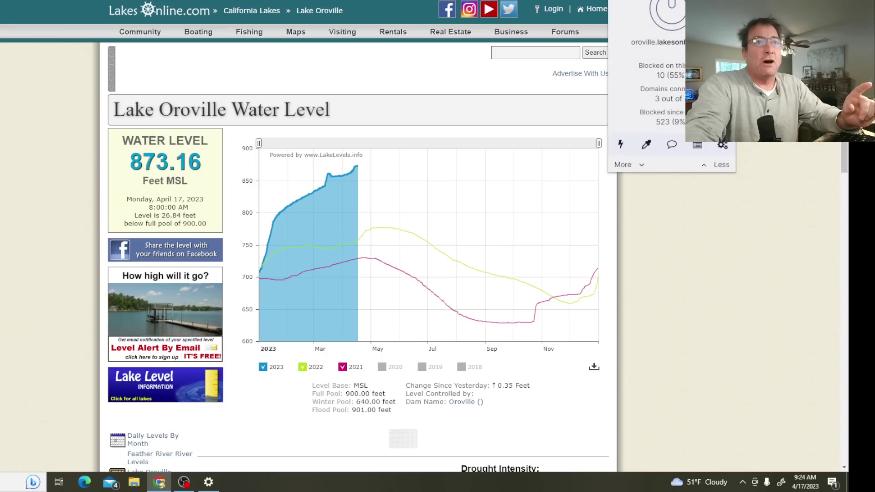
{"action": "key", "text": "F5"}
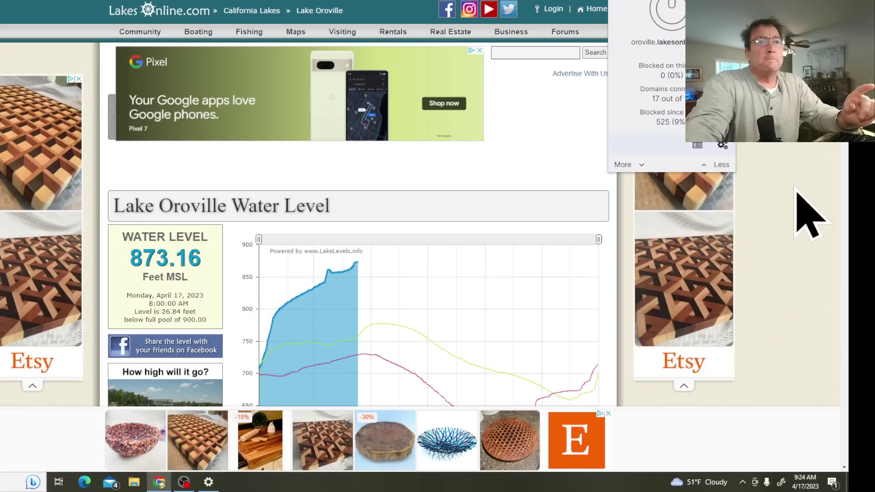
{"action": "left_click", "coordinate": [668, 15]}
{"action": "left_click", "coordinate": [722, 146]}
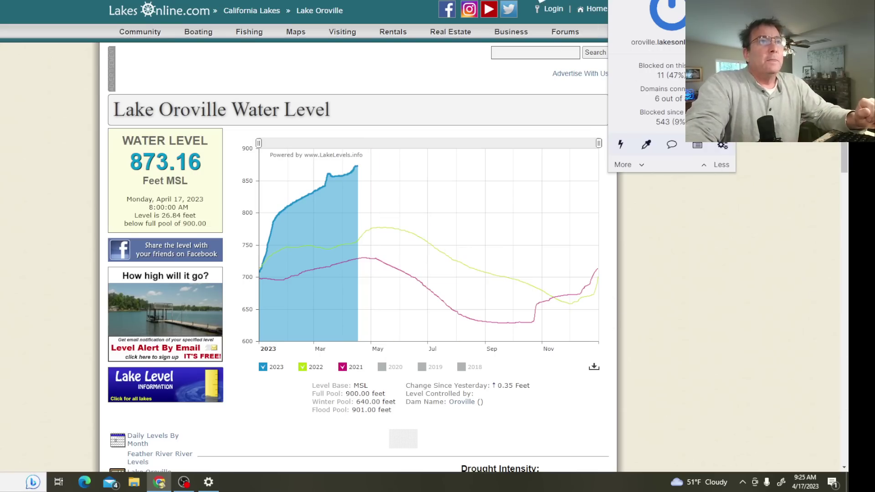
Step: From the YouTube tab, return to uBlock Origin results and play Trafotin's 'STOP Using Adblockers!' video
{"action": "left_click", "coordinate": [586, 3]}
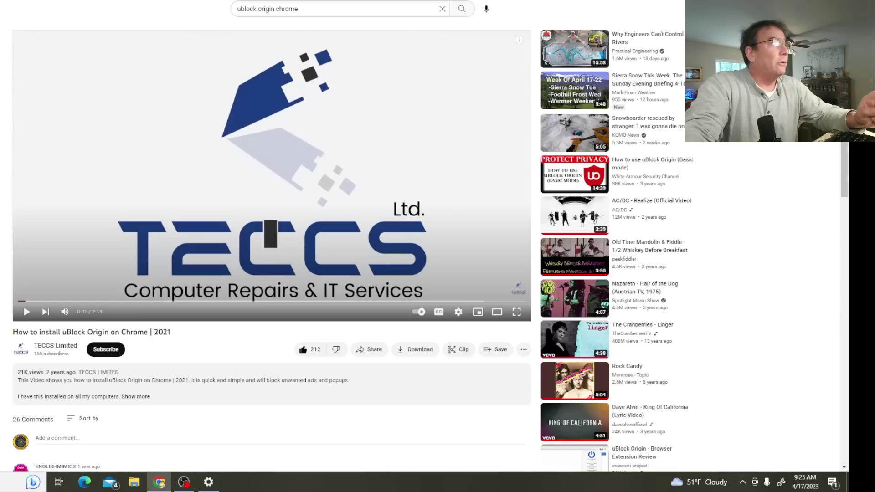
{"action": "key", "text": "alt+Left"}
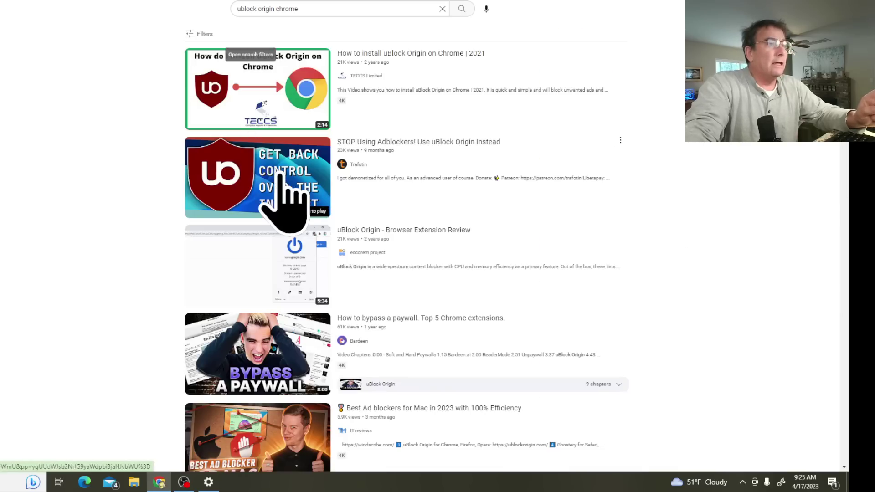
{"action": "left_click", "coordinate": [287, 185]}
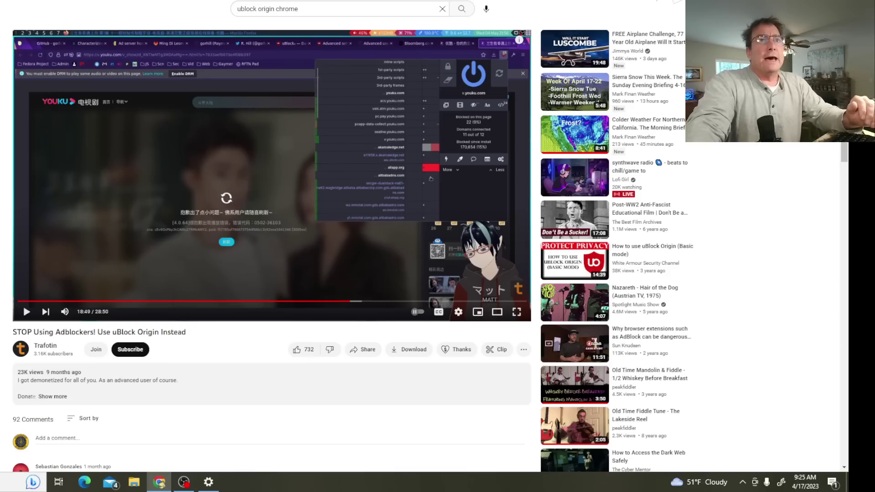
Step: Exit the full-screen cockpit photo back to the Google Photos library
{"action": "key", "text": "ctrl+Tab"}
{"action": "key", "text": "ctrl+Tab"}
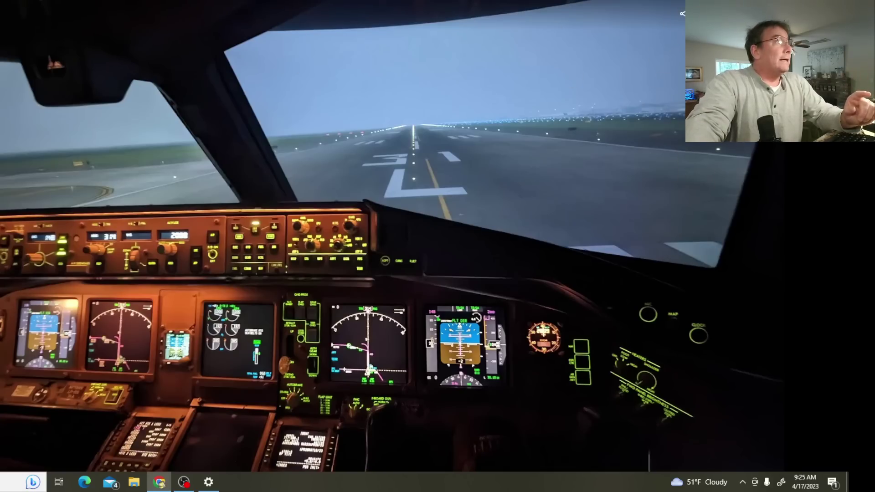
{"action": "key", "text": "Escape"}
{"action": "scroll", "coordinate": [619, 342], "scroll_direction": "down", "scroll_amount": 4}
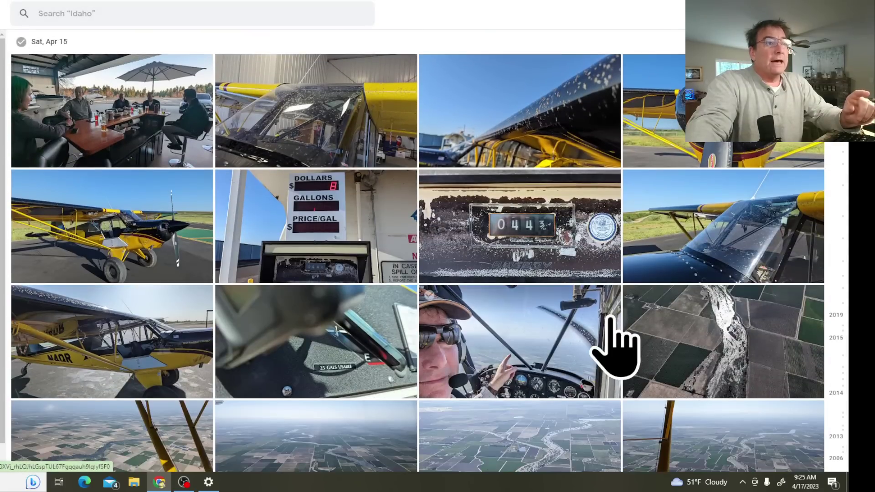
{"action": "scroll", "coordinate": [619, 342], "scroll_direction": "down", "scroll_amount": 4}
{"action": "scroll", "coordinate": [618, 342], "scroll_direction": "down", "scroll_amount": 2}
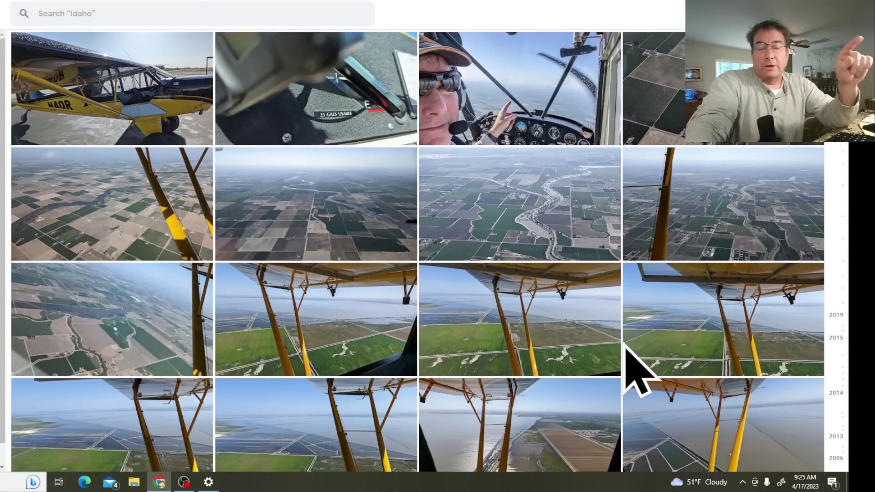
{"action": "scroll", "coordinate": [635, 369], "scroll_direction": "down", "scroll_amount": 3}
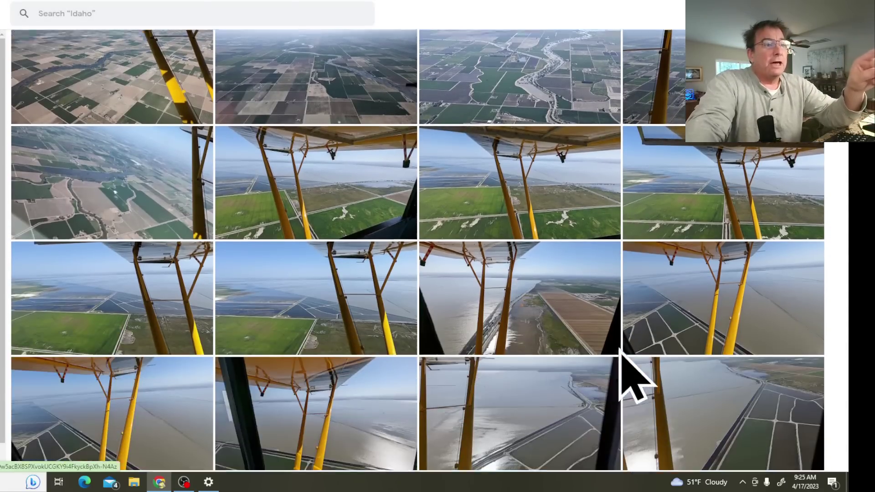
{"action": "scroll", "coordinate": [635, 379], "scroll_direction": "down", "scroll_amount": 2}
{"action": "scroll", "coordinate": [622, 370], "scroll_direction": "down", "scroll_amount": 5}
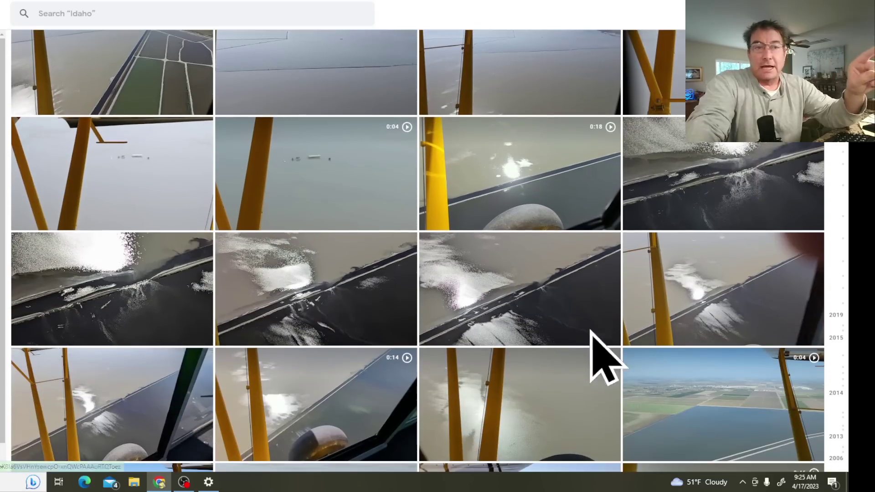
{"action": "scroll", "coordinate": [587, 348], "scroll_direction": "down", "scroll_amount": 5}
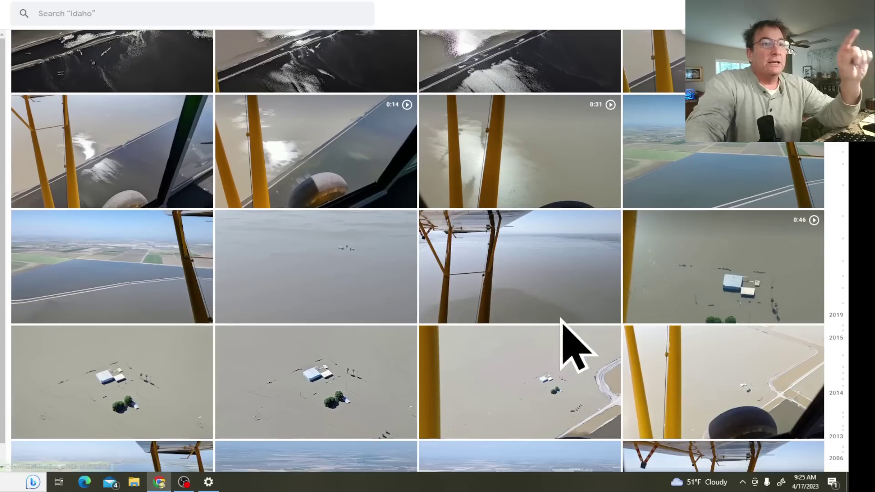
{"action": "scroll", "coordinate": [571, 345], "scroll_direction": "down", "scroll_amount": 2}
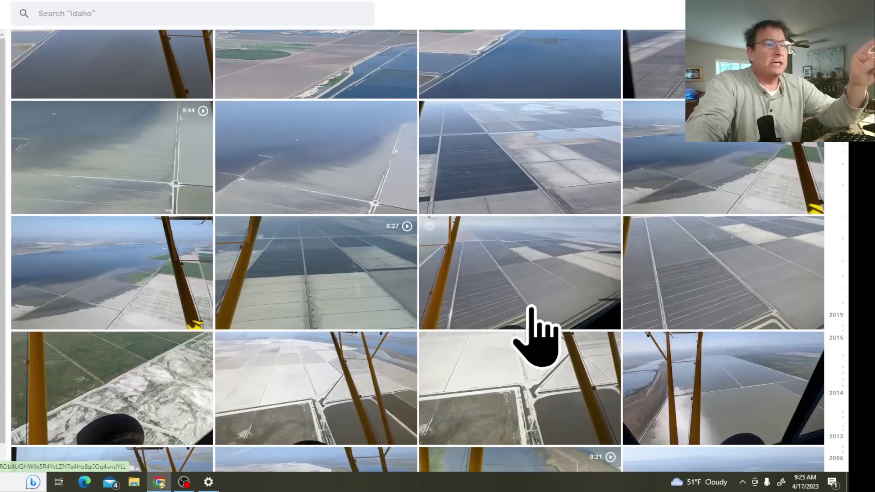
{"action": "scroll", "coordinate": [527, 331], "scroll_direction": "down", "scroll_amount": 5}
{"action": "scroll", "coordinate": [526, 331], "scroll_direction": "down", "scroll_amount": 3}
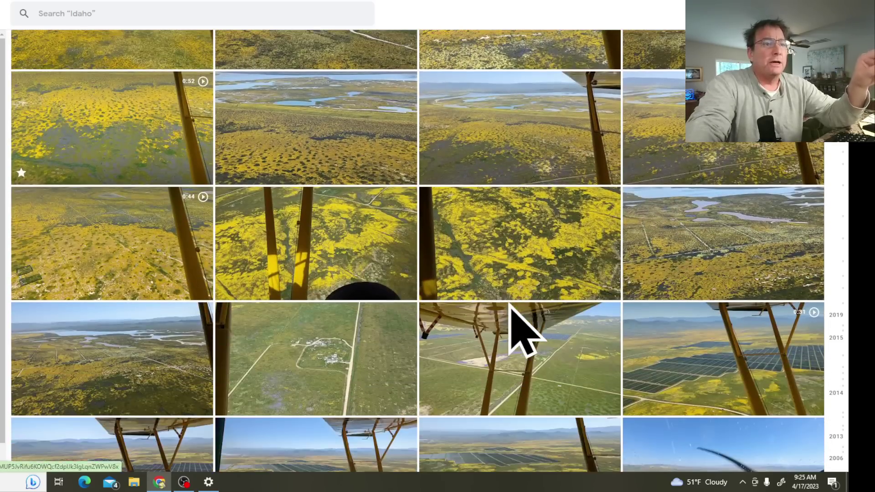
{"action": "scroll", "coordinate": [516, 328], "scroll_direction": "down", "scroll_amount": 5}
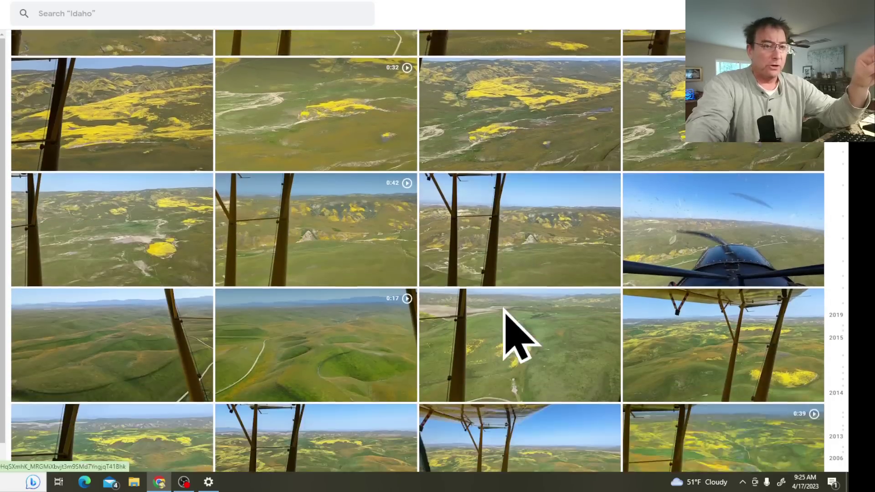
{"action": "scroll", "coordinate": [502, 335], "scroll_direction": "down", "scroll_amount": 5}
{"action": "scroll", "coordinate": [499, 342], "scroll_direction": "down", "scroll_amount": 5}
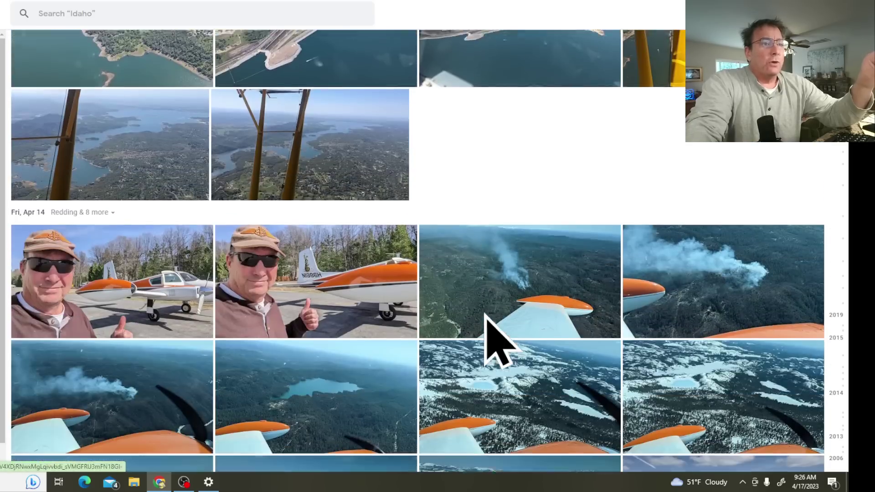
{"action": "scroll", "coordinate": [486, 328], "scroll_direction": "down", "scroll_amount": 3}
{"action": "scroll", "coordinate": [486, 335], "scroll_direction": "down", "scroll_amount": 2}
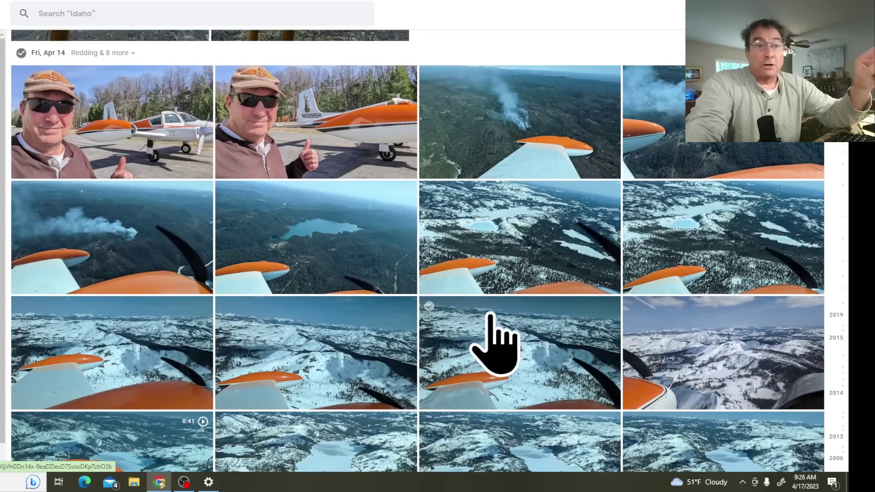
{"action": "scroll", "coordinate": [506, 331], "scroll_direction": "down", "scroll_amount": 2}
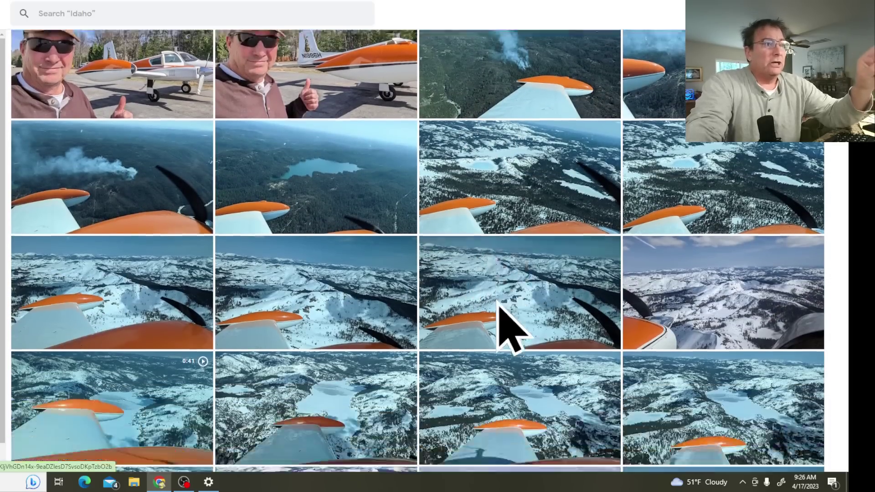
{"action": "scroll", "coordinate": [506, 332], "scroll_direction": "down", "scroll_amount": 1}
{"action": "scroll", "coordinate": [506, 332], "scroll_direction": "down", "scroll_amount": 2}
{"action": "scroll", "coordinate": [507, 332], "scroll_direction": "down", "scroll_amount": 2}
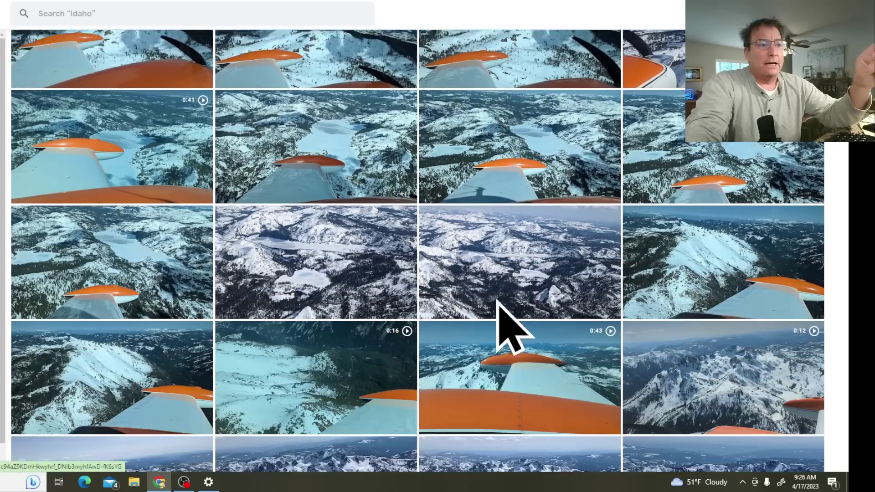
{"action": "scroll", "coordinate": [506, 332], "scroll_direction": "down", "scroll_amount": 2}
{"action": "scroll", "coordinate": [506, 331], "scroll_direction": "down", "scroll_amount": 1}
{"action": "scroll", "coordinate": [506, 332], "scroll_direction": "down", "scroll_amount": 3}
{"action": "scroll", "coordinate": [506, 332], "scroll_direction": "down", "scroll_amount": 2}
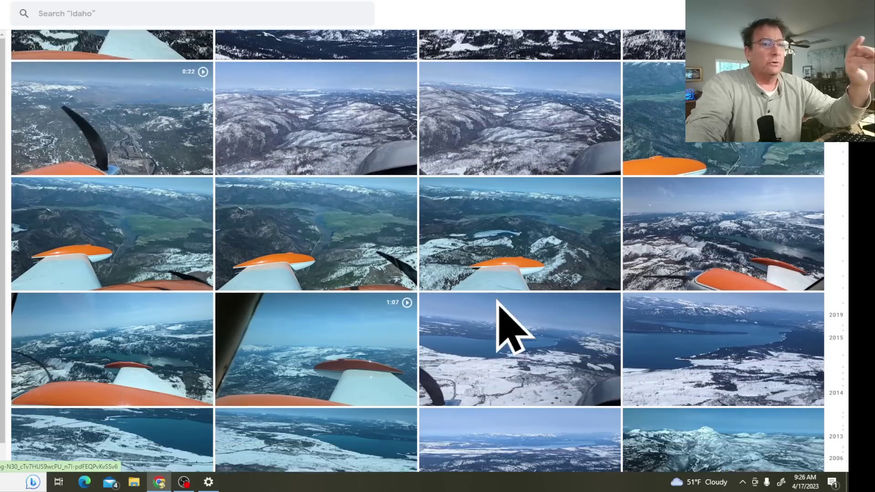
{"action": "scroll", "coordinate": [506, 331], "scroll_direction": "down", "scroll_amount": 2}
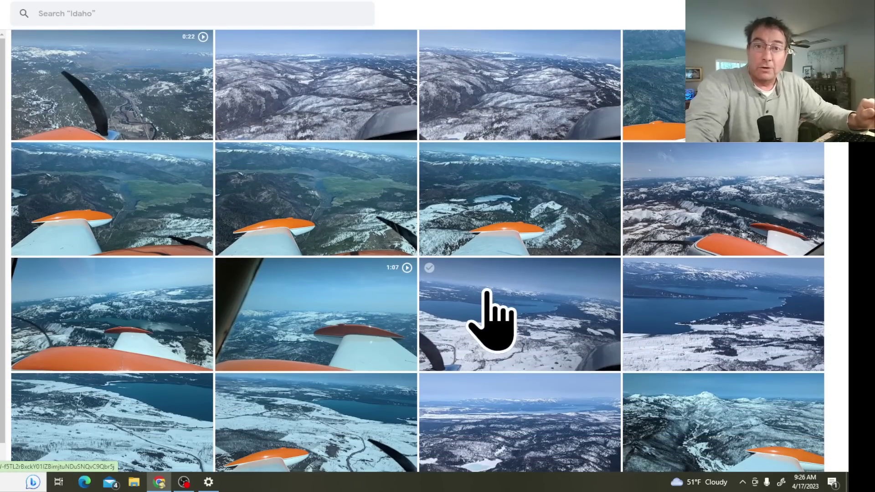
{"action": "scroll", "coordinate": [493, 318], "scroll_direction": "down", "scroll_amount": 3}
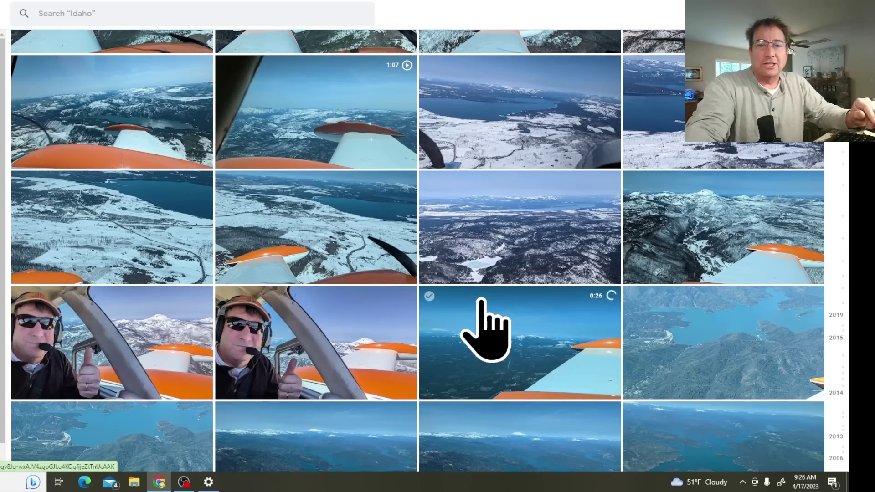